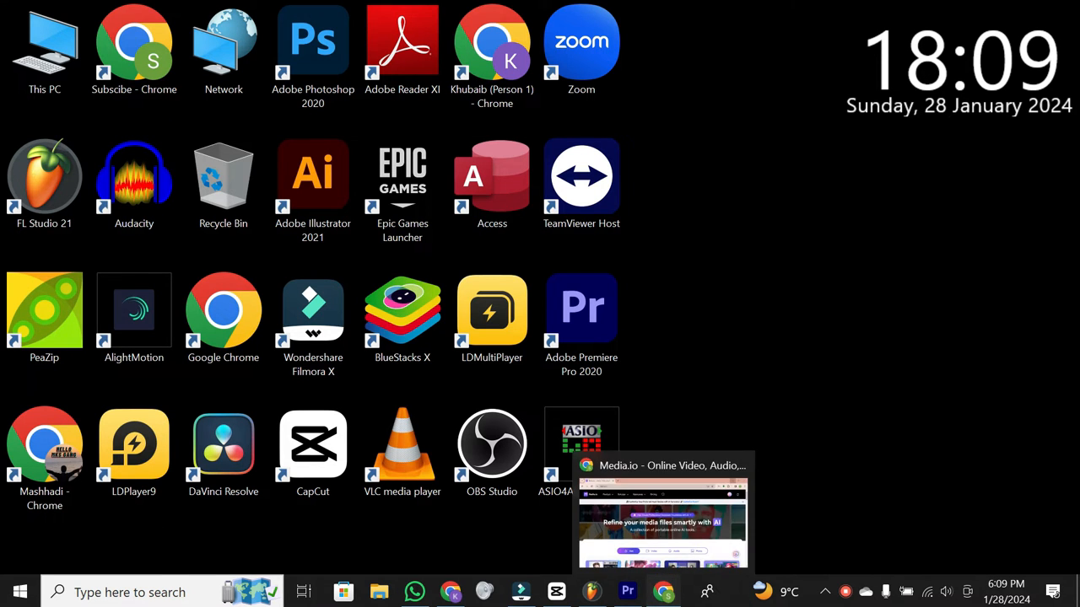
Bring the Media.io browser window to the front from the taskbar.
left_click(665, 592)
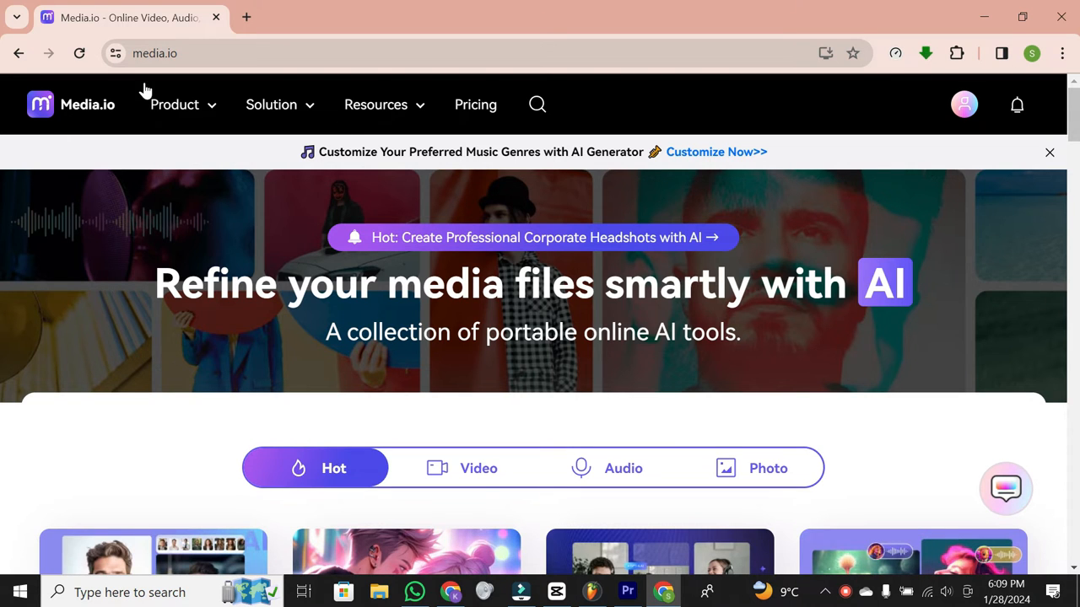
Navigate from the Product menu to the photo Watermark Remover tool.
left_click(195, 108)
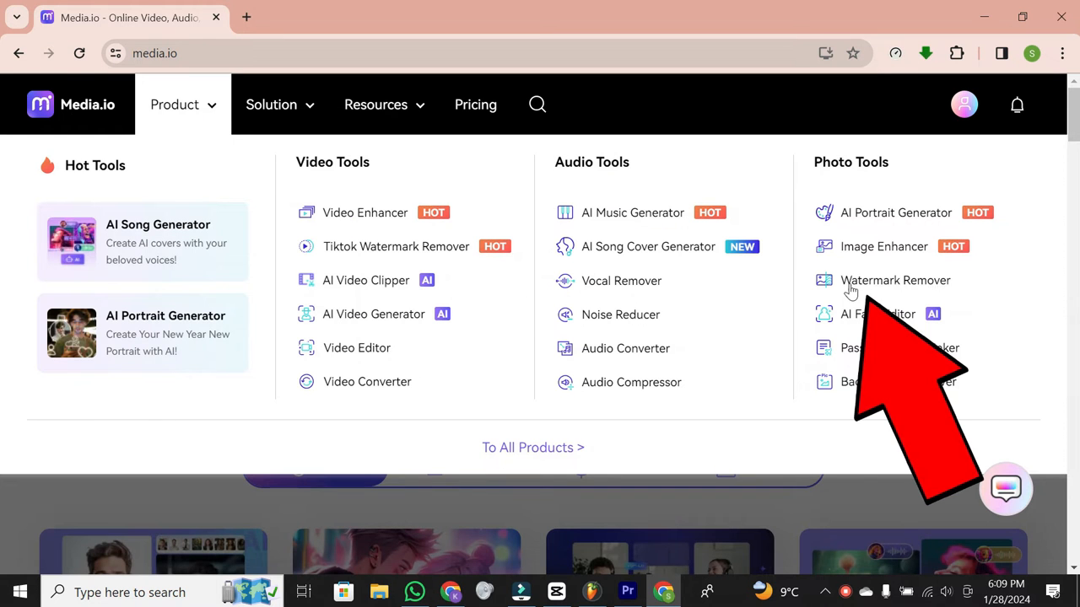
left_click(850, 287)
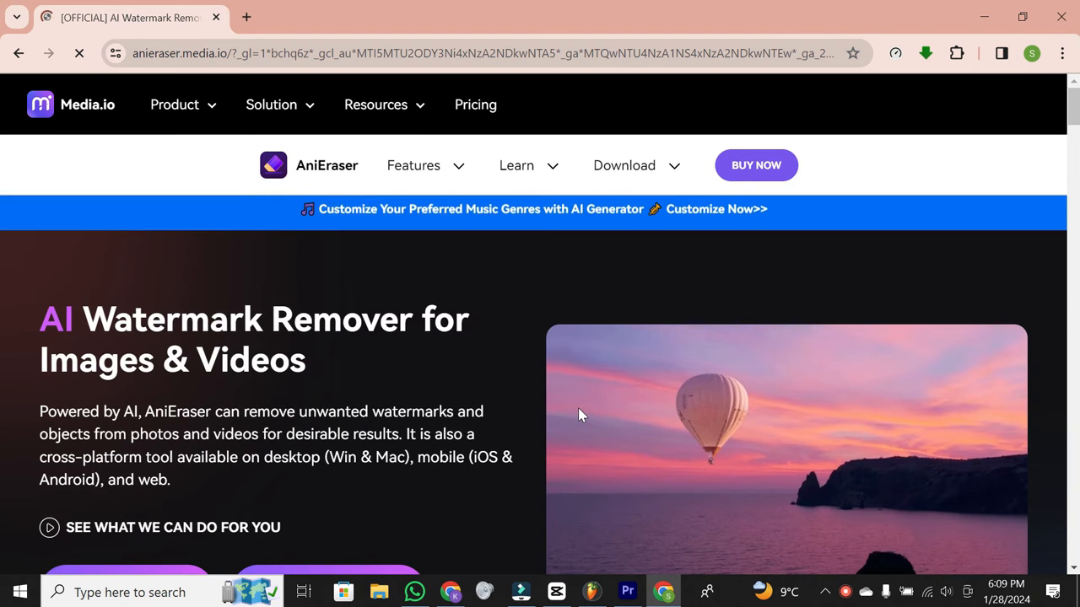
scroll(578, 409, "down", 3)
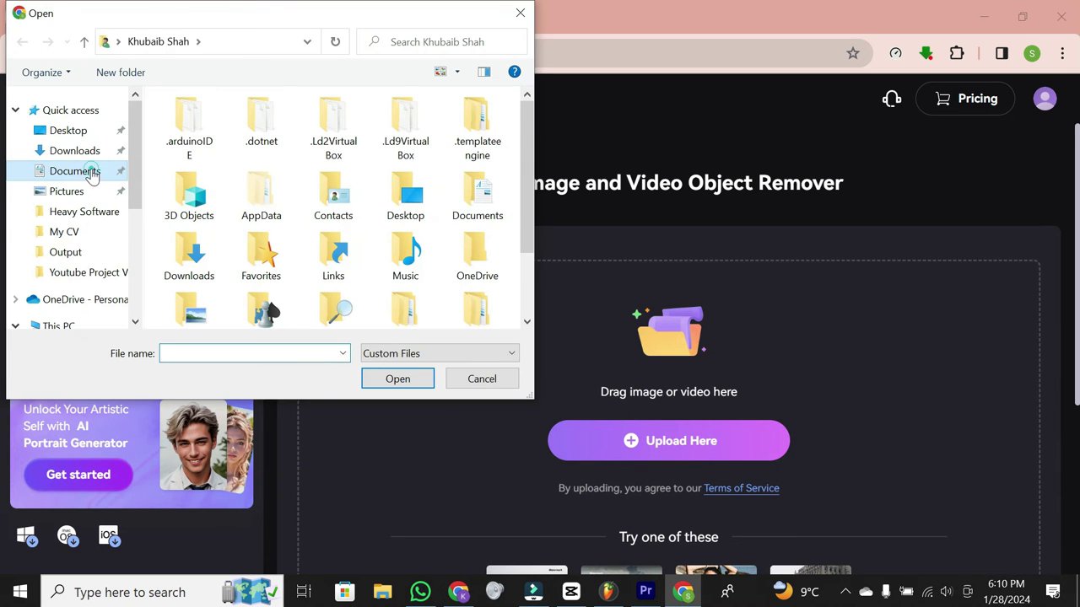
Upload the AI (6) (1) video from Downloads and enlarge the brush to 71px.
left_click(75, 171)
left_click(74, 150)
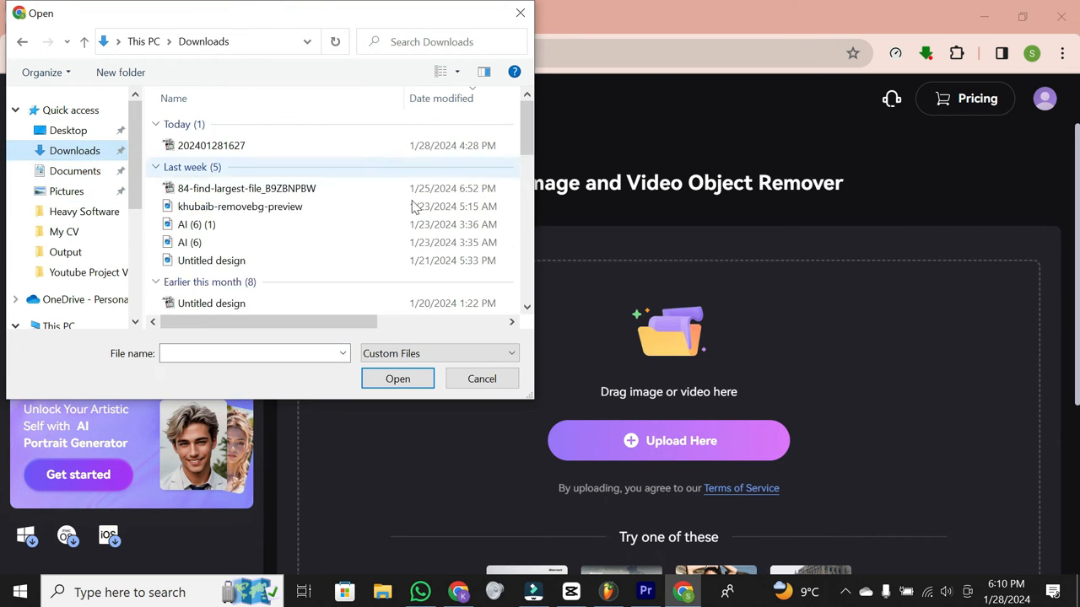
double_click(197, 224)
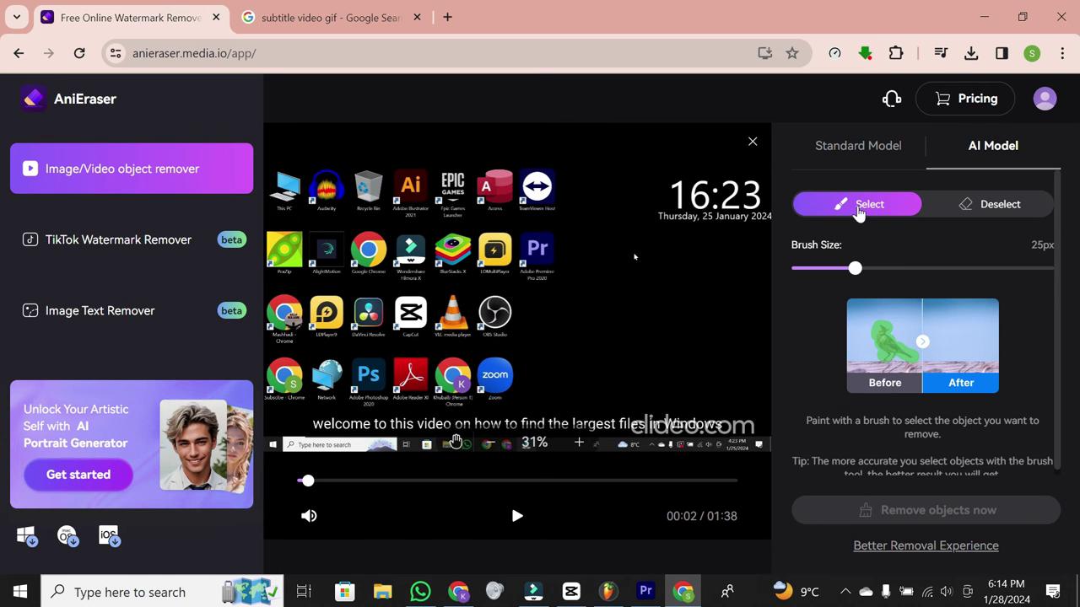
left_click_drag(855, 268, 976, 269)
Brush across the whole bottom subtitle line and start removing it.
left_click_drag(313, 425, 763, 424)
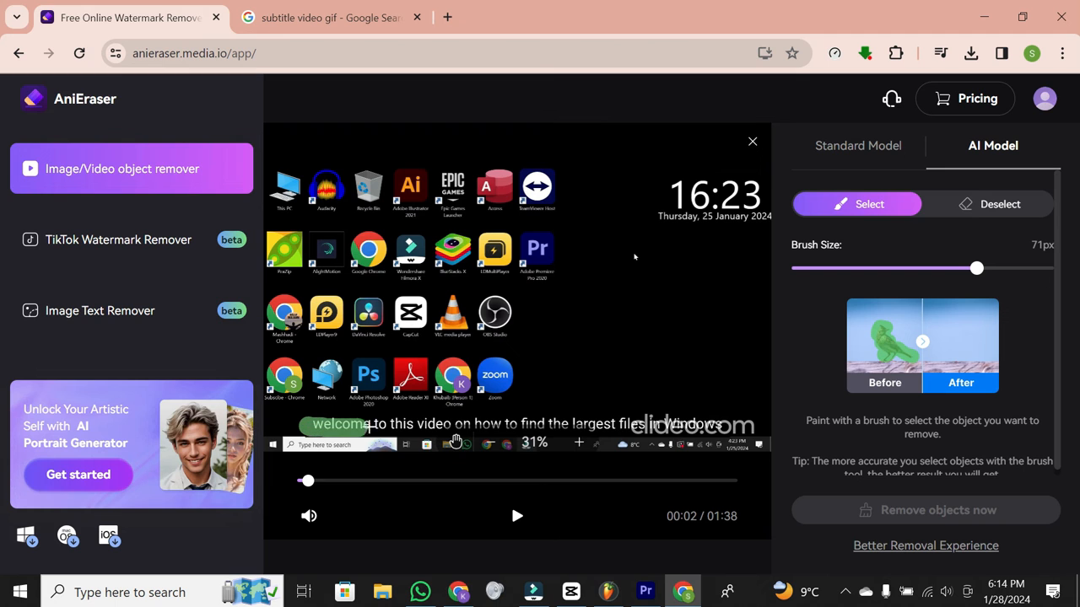
left_click_drag(594, 424, 313, 417)
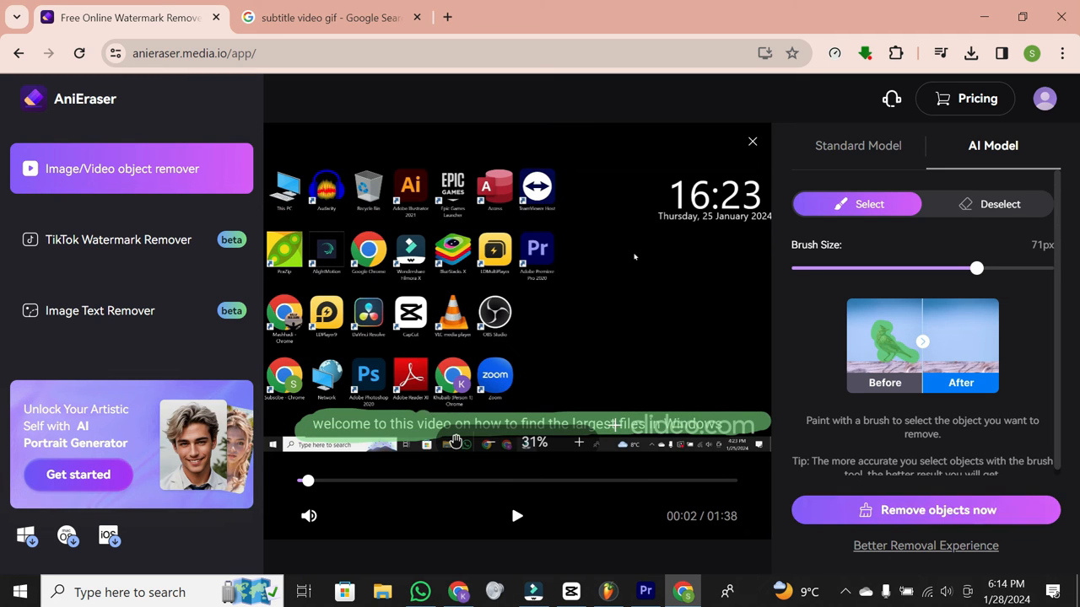
left_click(955, 512)
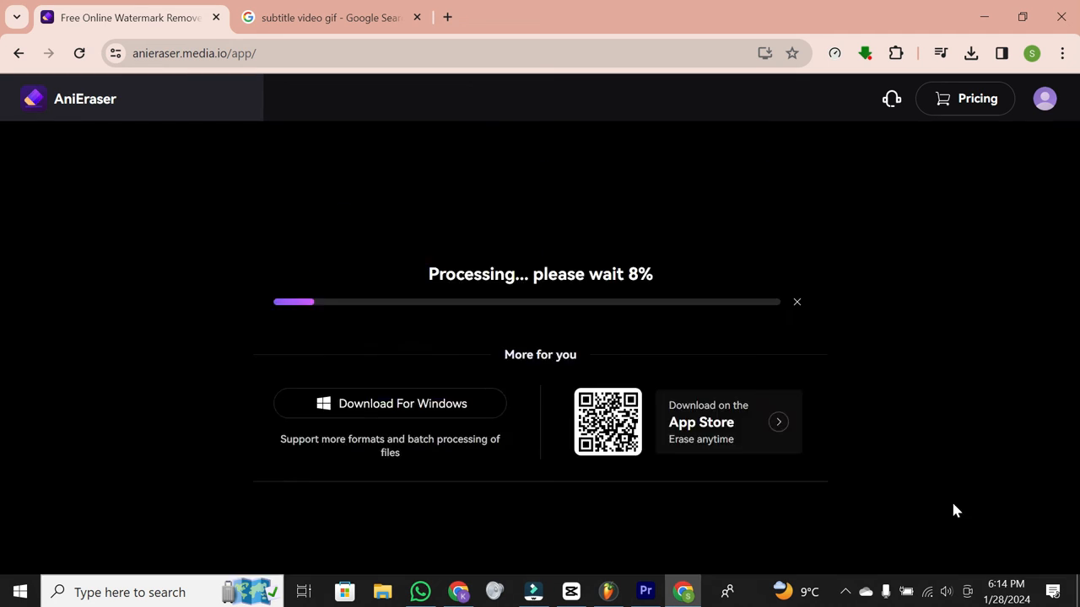